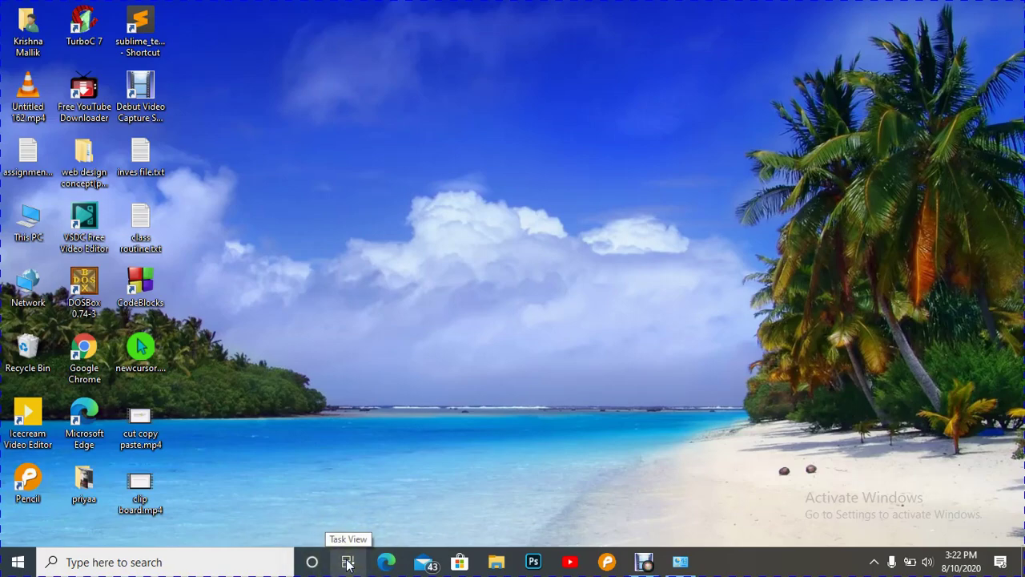
Switch to Desktop 2, then back to Desktop 1 via Task View, and reopen the overview
{"action": "left_click", "coordinate": [347, 563]}
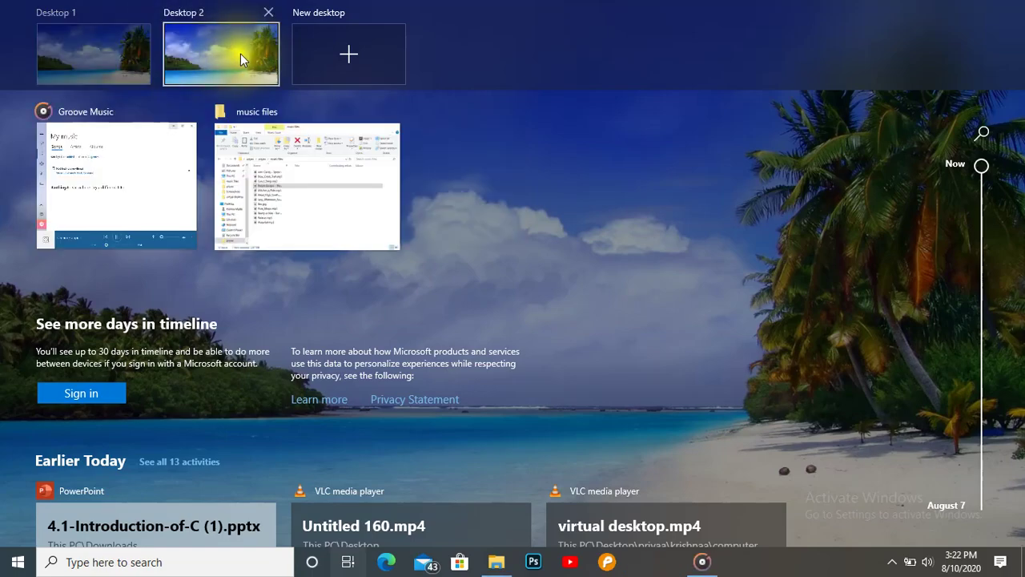
{"action": "left_click", "coordinate": [244, 60]}
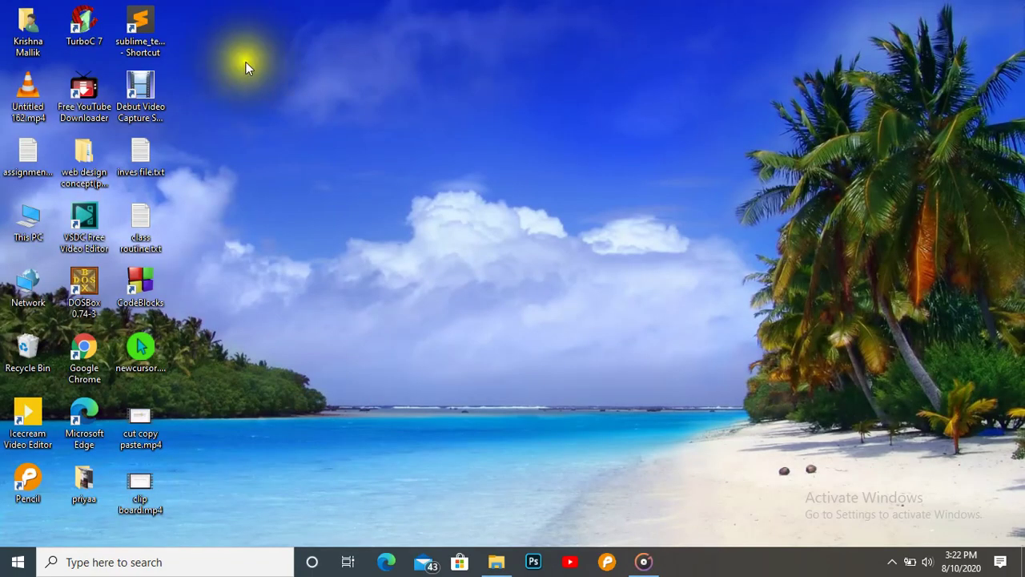
{"action": "left_click", "coordinate": [343, 558]}
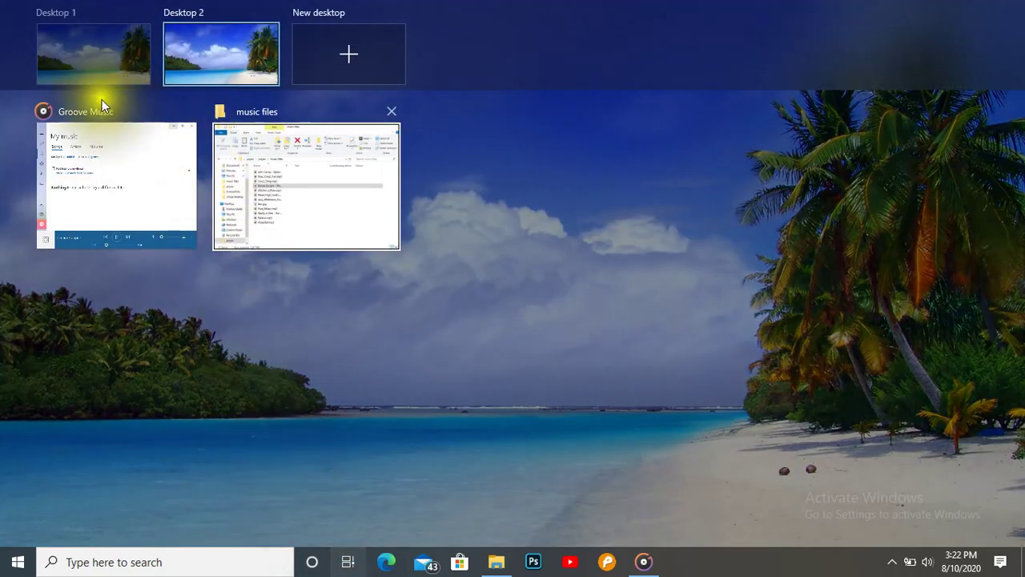
{"action": "left_click", "coordinate": [103, 64]}
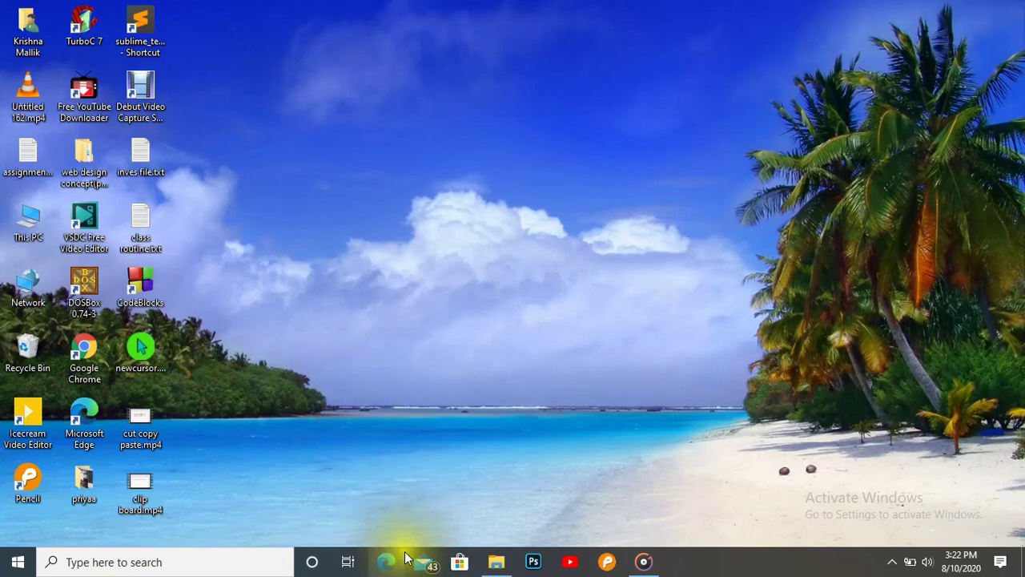
{"action": "left_click", "coordinate": [348, 561]}
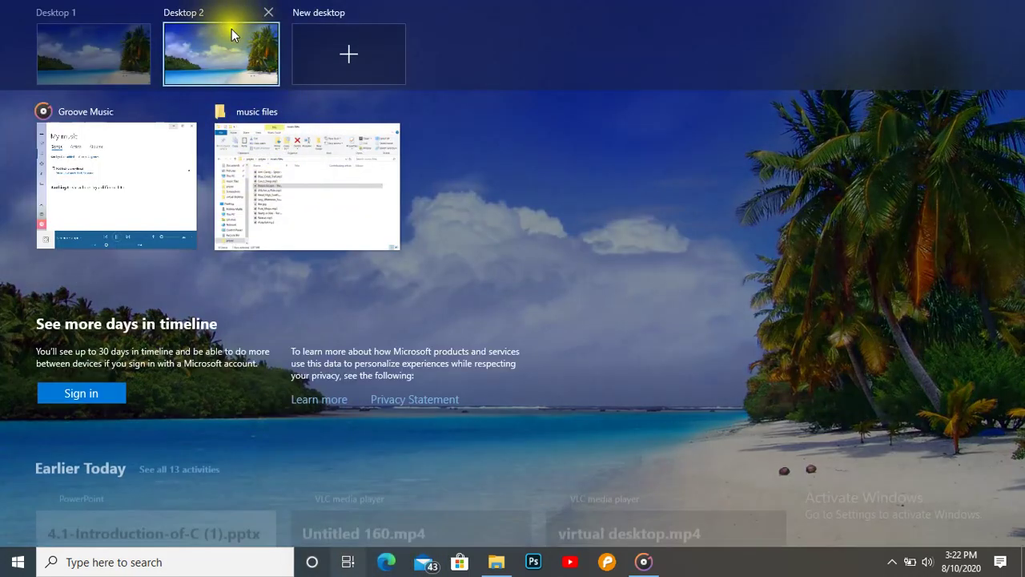
Add Desktop 3 and Desktop 4, then return to Desktop 1
{"action": "left_click", "coordinate": [351, 53]}
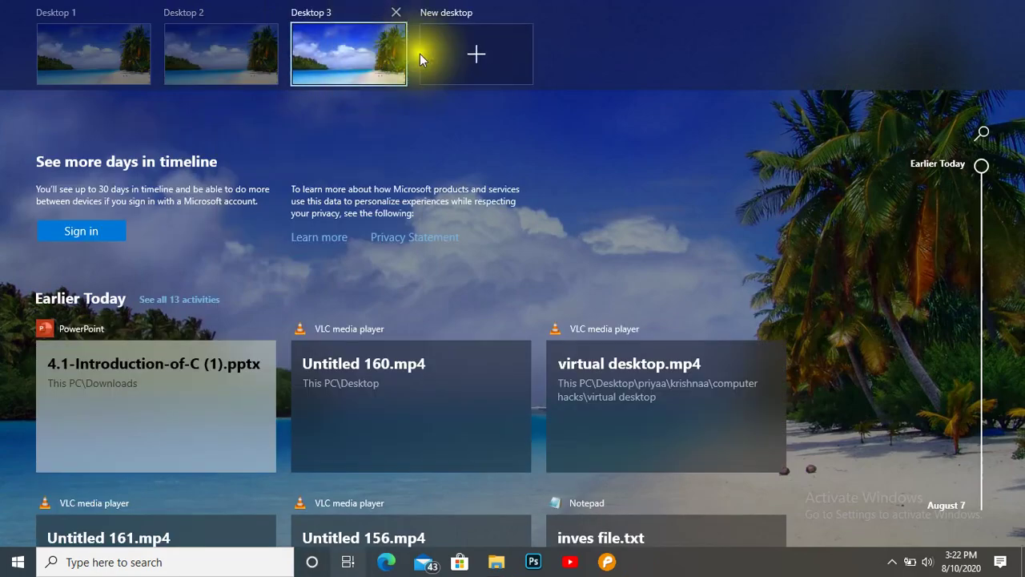
{"action": "left_click", "coordinate": [462, 53]}
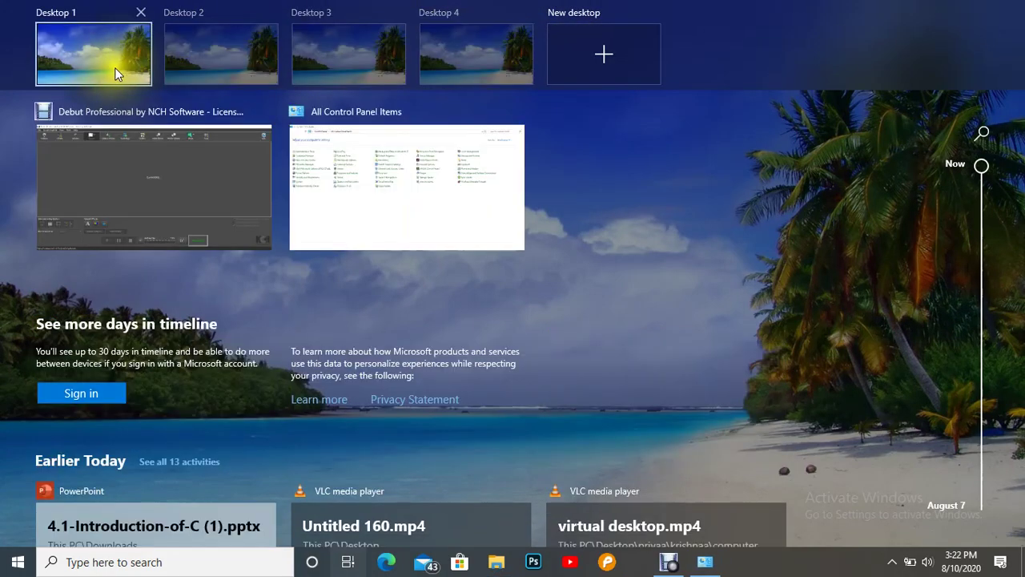
{"action": "mouse_move", "coordinate": [234, 65]}
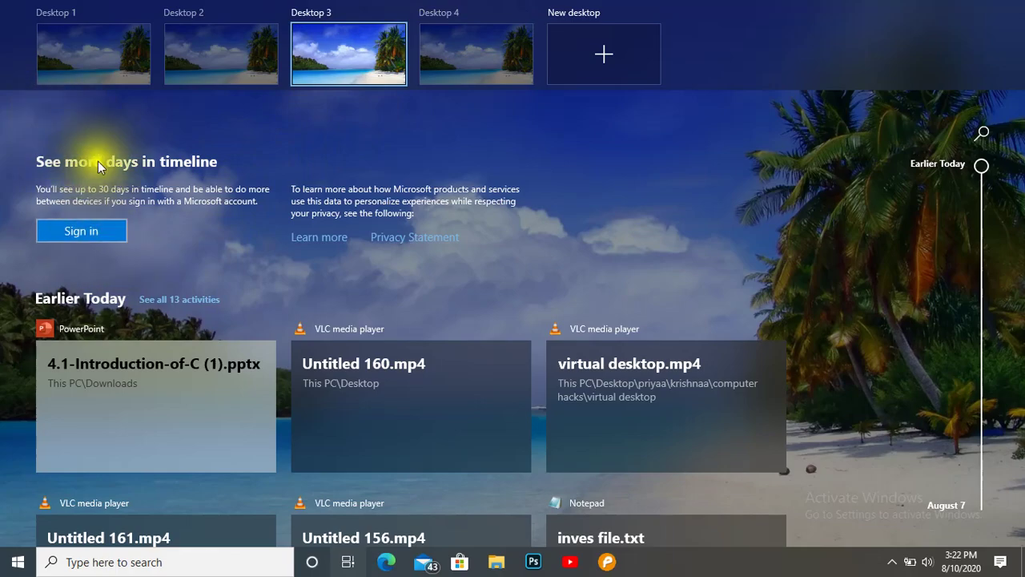
{"action": "left_click", "coordinate": [101, 42]}
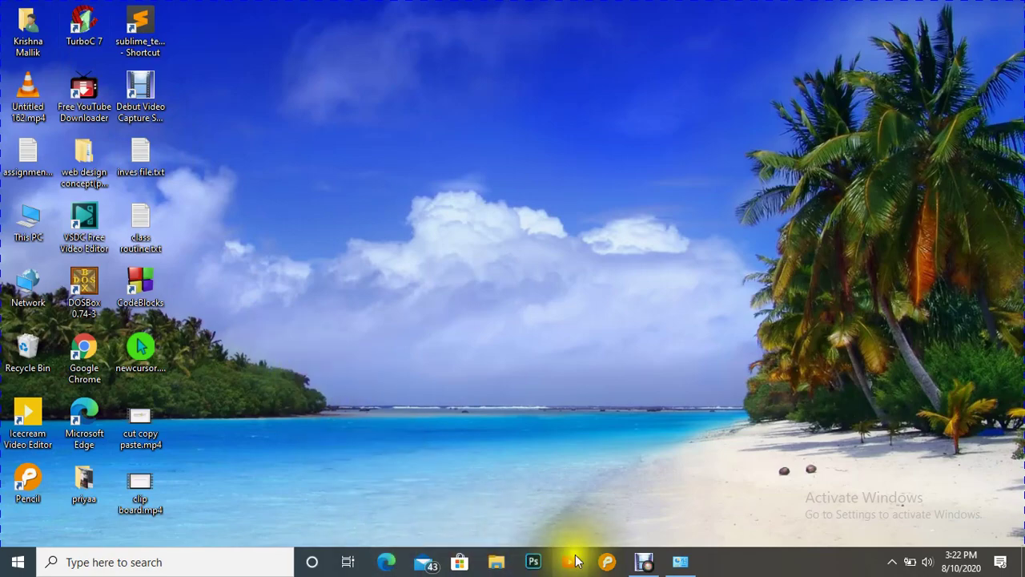
Reopen Task View to preview the windows on each desktop thumbnail
{"action": "left_click", "coordinate": [348, 562]}
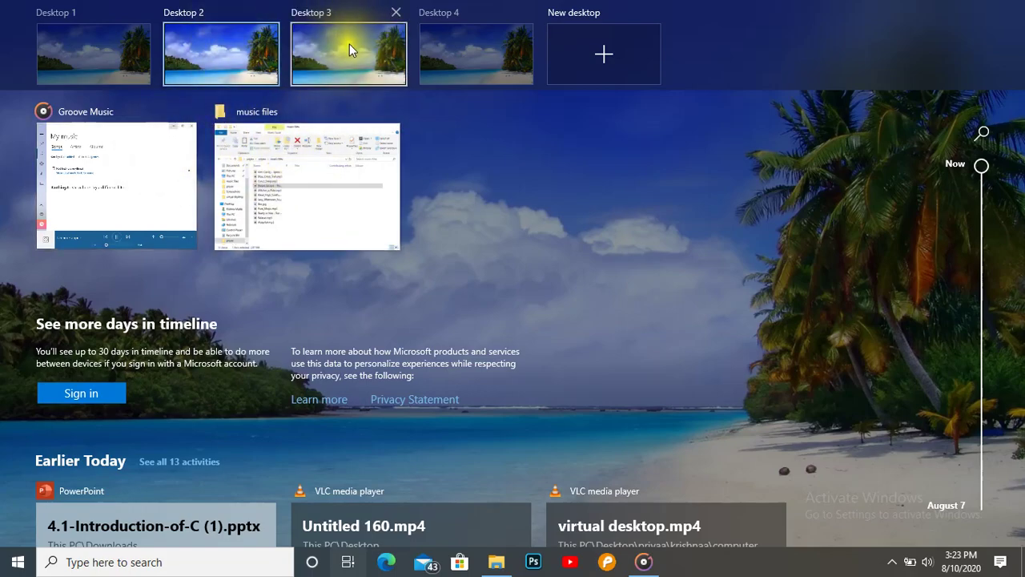
{"action": "mouse_move", "coordinate": [349, 46]}
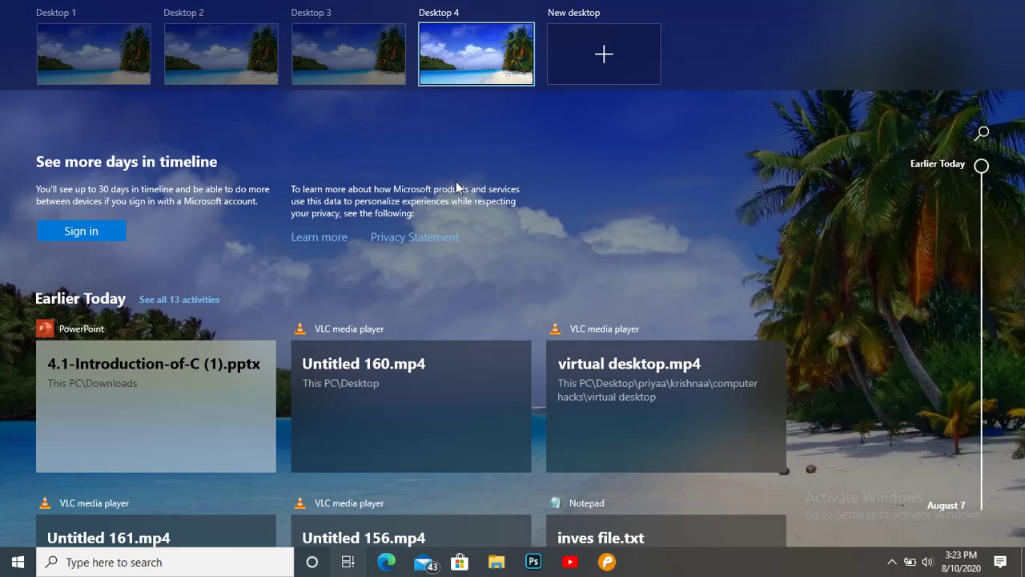
Move the All Control Panel Items window from Desktop 1 to Desktop 2 and switch there
{"action": "mouse_move", "coordinate": [118, 74]}
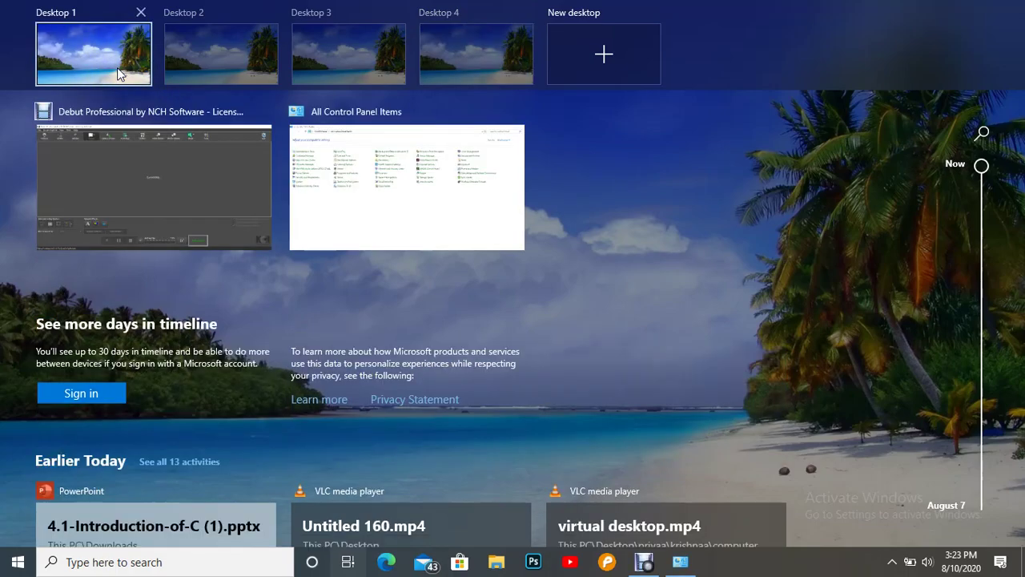
{"action": "left_click", "coordinate": [146, 196]}
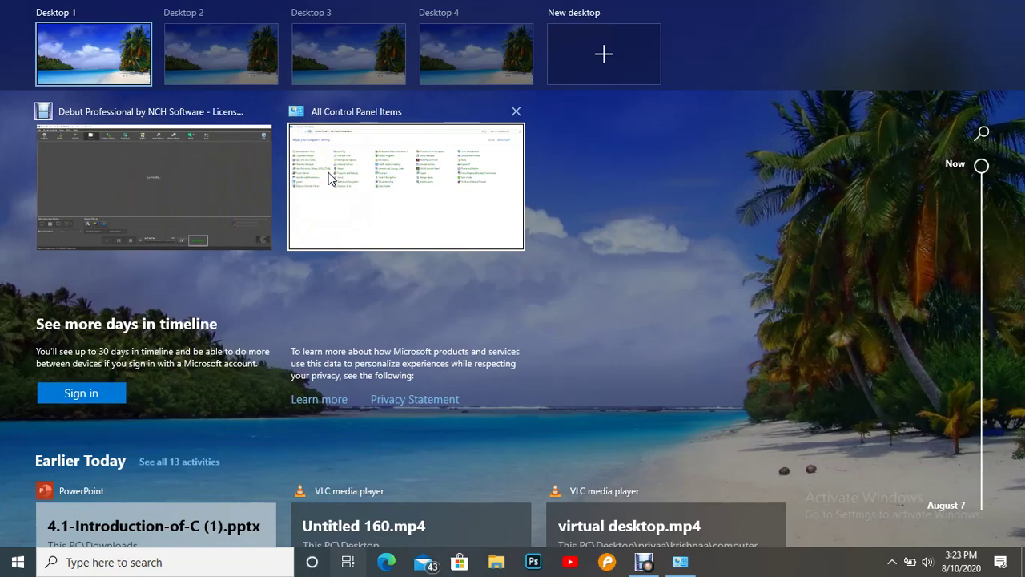
{"action": "left_click_drag", "start_coordinate": [328, 172], "coordinate": [205, 43]}
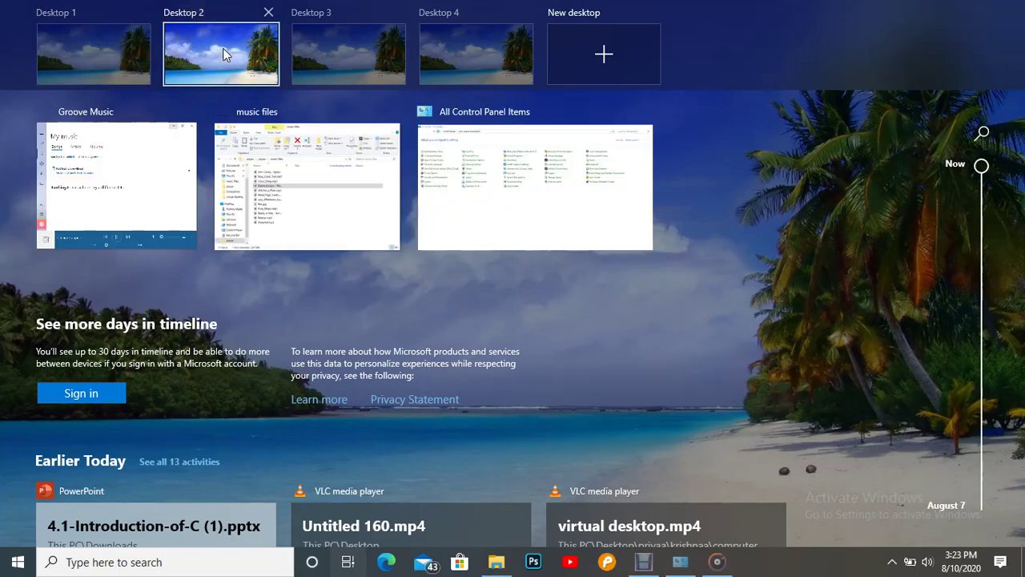
{"action": "left_click", "coordinate": [223, 52]}
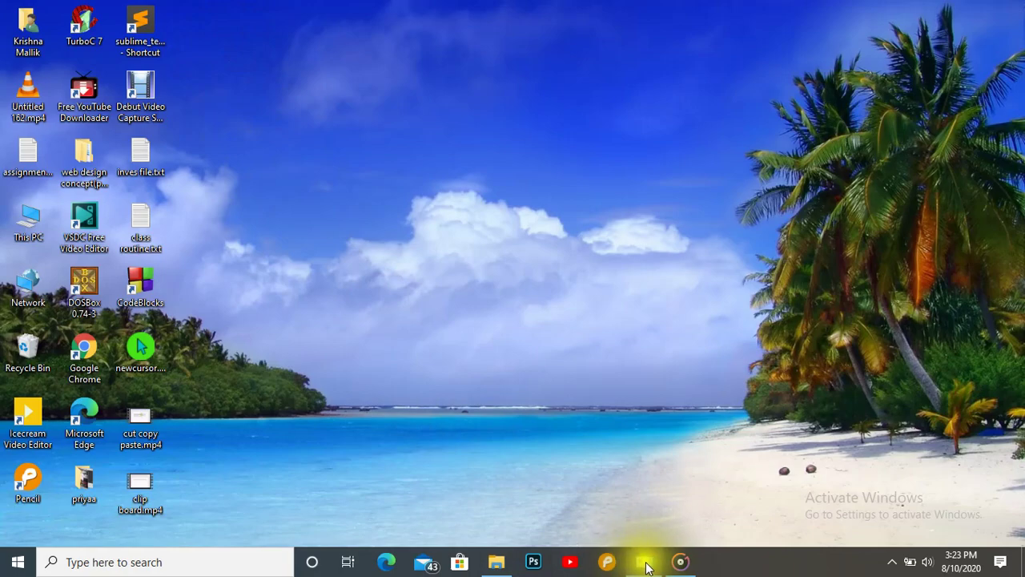
Move the All Control Panel Items window from Desktop 2 onto Desktop 3
{"action": "left_click", "coordinate": [348, 561]}
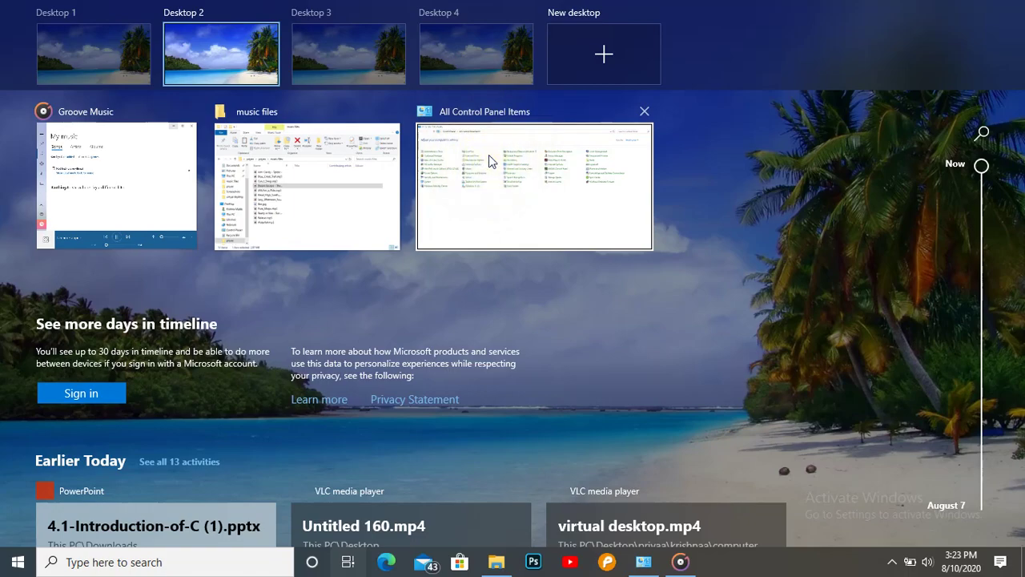
{"action": "left_click_drag", "start_coordinate": [488, 155], "coordinate": [337, 35]}
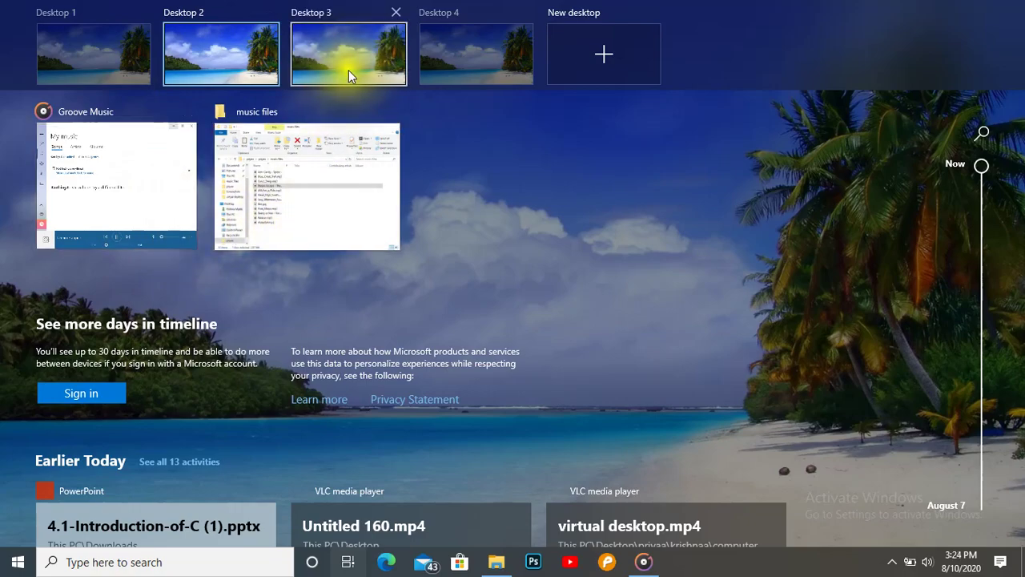
{"action": "mouse_move", "coordinate": [358, 67]}
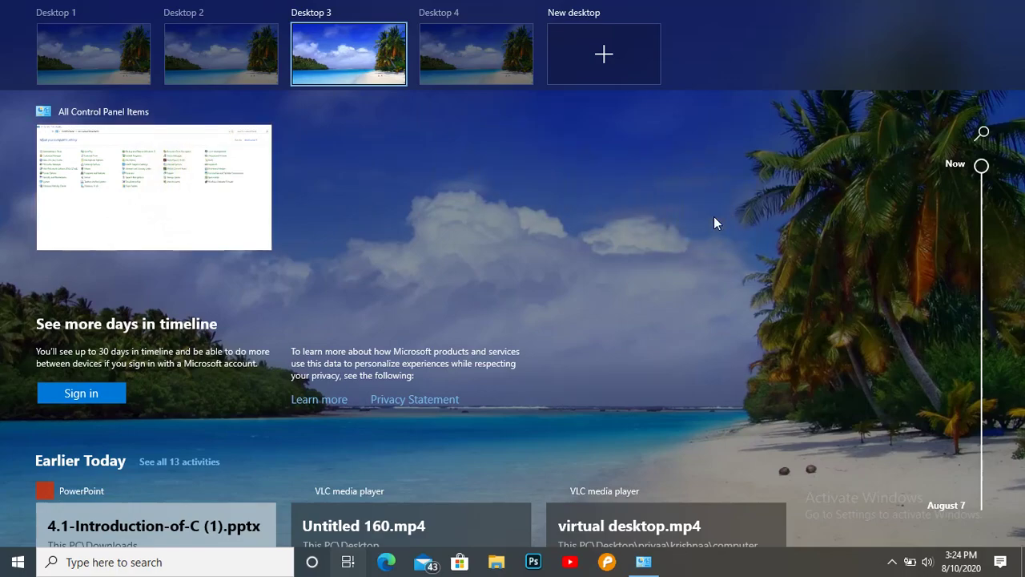
{"action": "mouse_move", "coordinate": [479, 32]}
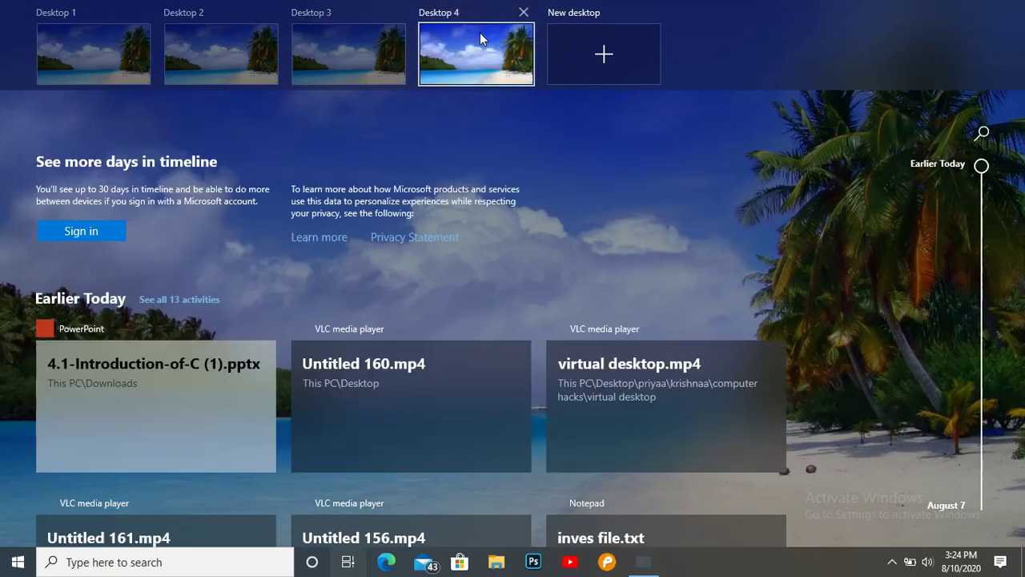
Close Desktop 4, Desktop 3 and Desktop 2, leaving a single desktop
{"action": "left_click", "coordinate": [524, 14]}
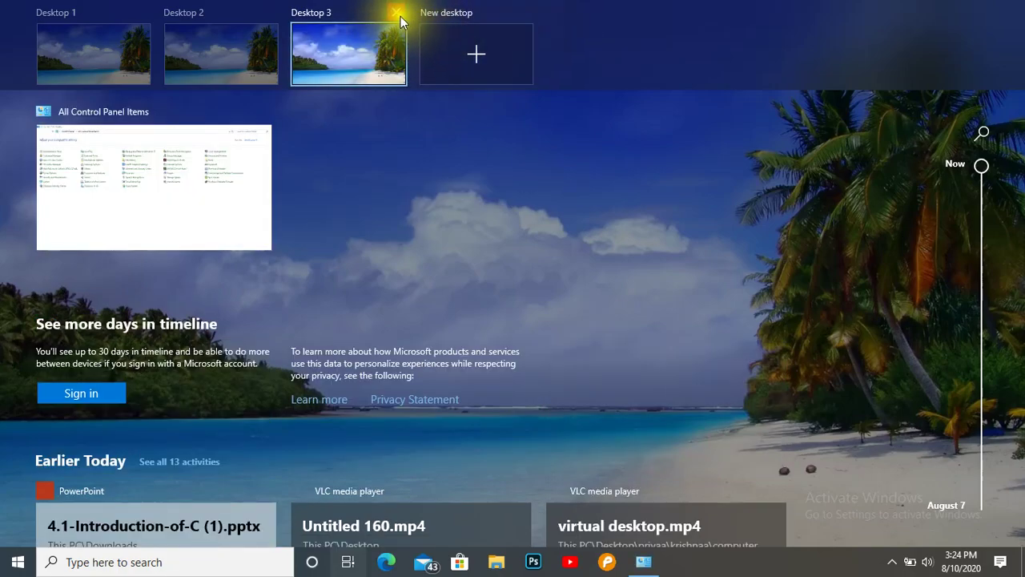
{"action": "left_click", "coordinate": [397, 14]}
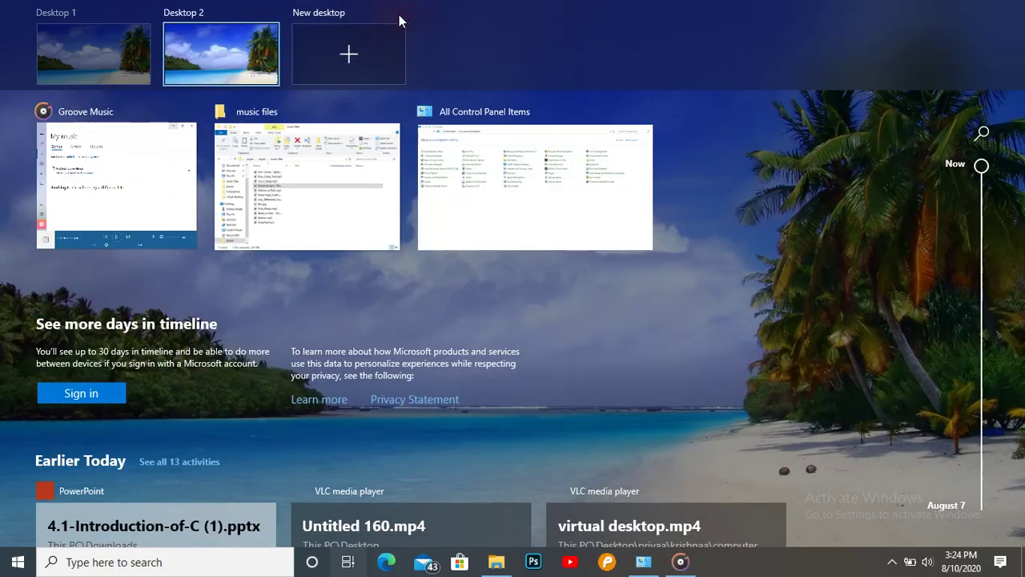
{"action": "left_click", "coordinate": [273, 15]}
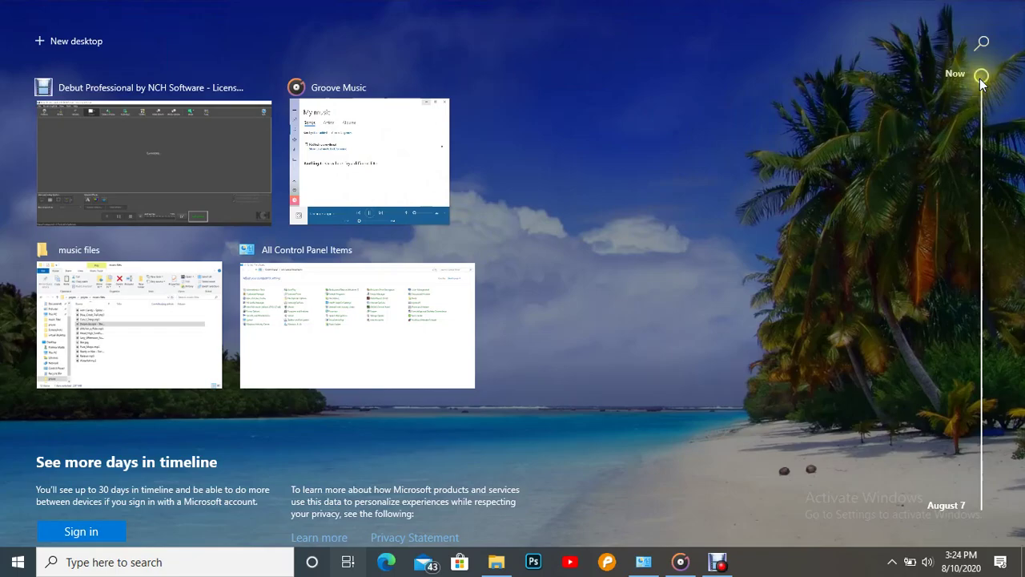
Scroll the Timeline back to August 7, then up again to Earlier Today
{"action": "scroll", "coordinate": [979, 76], "scroll_direction": "down", "scroll_amount": 1}
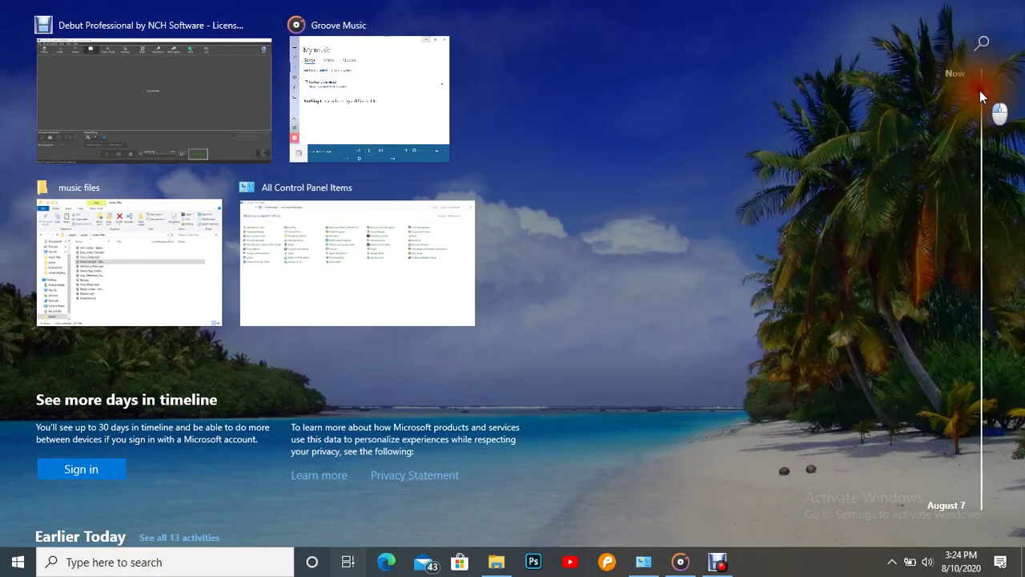
{"action": "scroll", "coordinate": [979, 96], "scroll_direction": "down", "scroll_amount": 2}
{"action": "scroll", "coordinate": [977, 128], "scroll_direction": "down", "scroll_amount": 3}
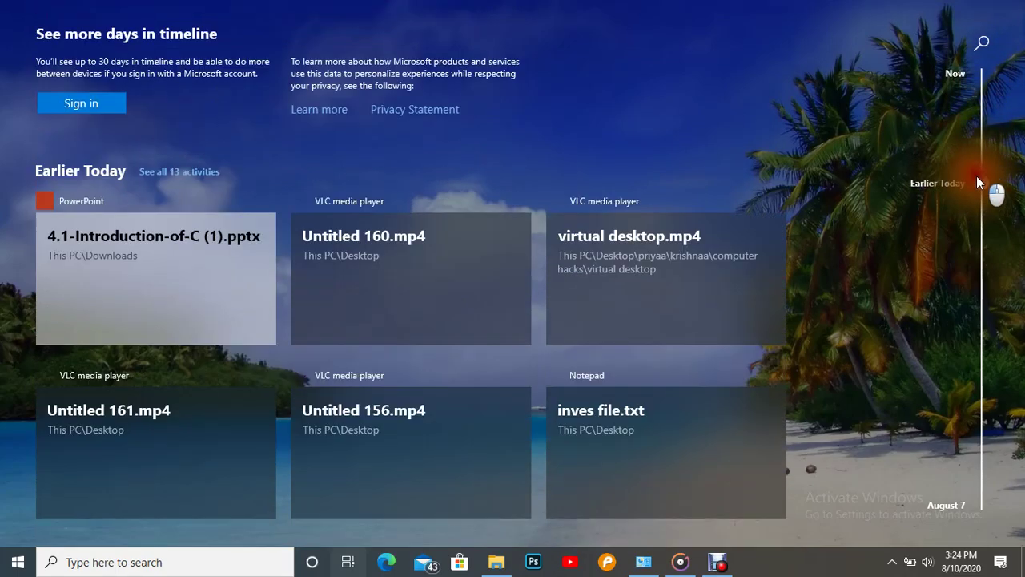
{"action": "scroll", "coordinate": [981, 240], "scroll_direction": "down", "scroll_amount": 10}
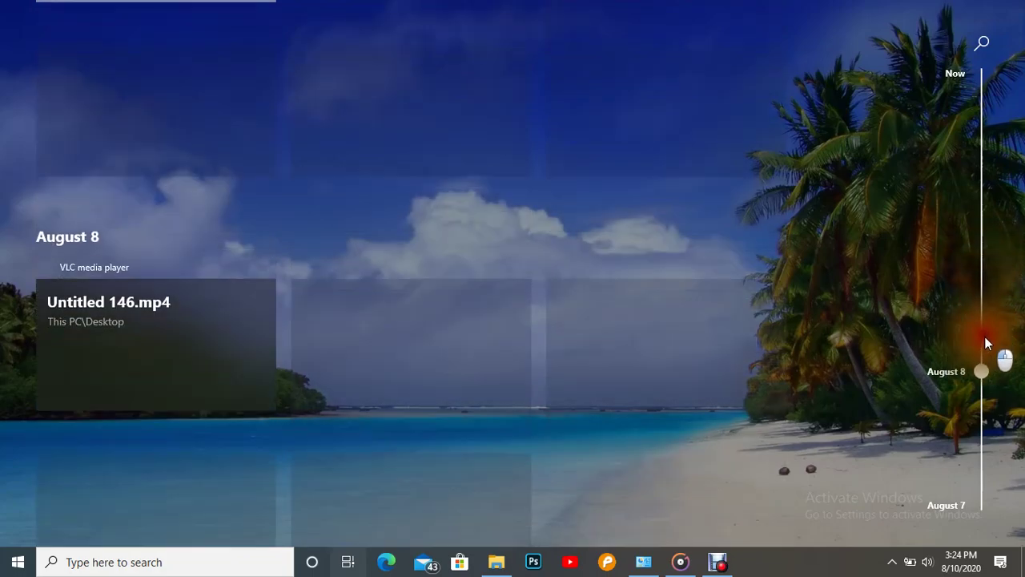
{"action": "scroll", "coordinate": [986, 342], "scroll_direction": "down", "scroll_amount": 4}
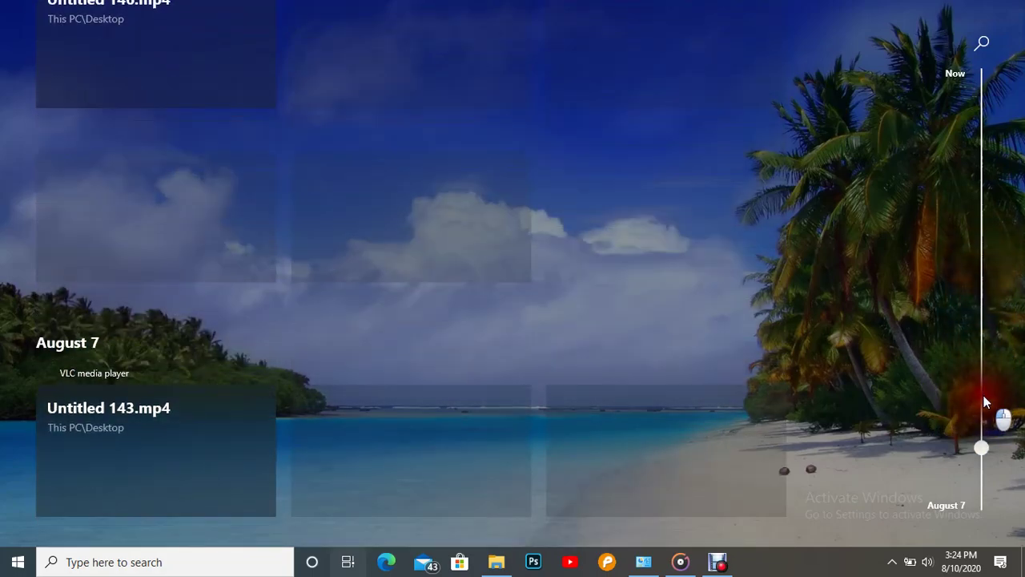
{"action": "scroll", "coordinate": [983, 416], "scroll_direction": "down", "scroll_amount": 3}
{"action": "scroll", "coordinate": [973, 321], "scroll_direction": "up", "scroll_amount": 6}
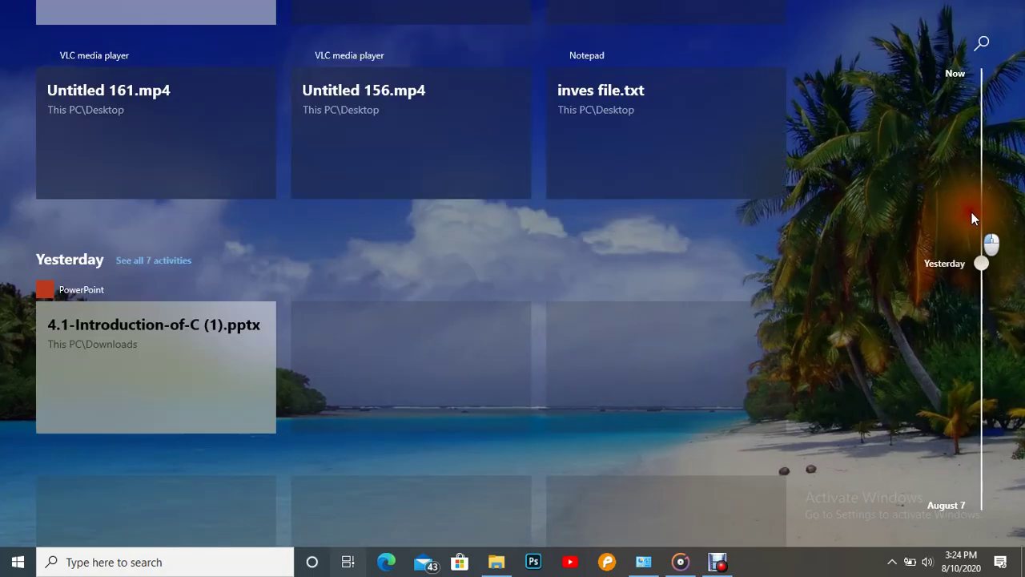
{"action": "scroll", "coordinate": [969, 160], "scroll_direction": "up", "scroll_amount": 3}
{"action": "scroll", "coordinate": [971, 138], "scroll_direction": "down", "scroll_amount": 2}
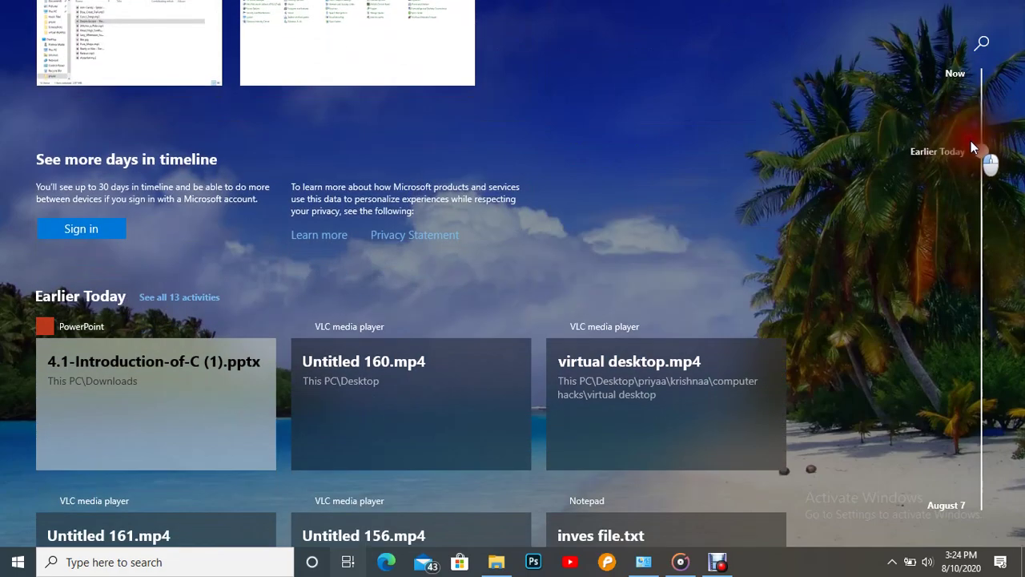
{"action": "scroll", "coordinate": [968, 160], "scroll_direction": "down", "scroll_amount": 2}
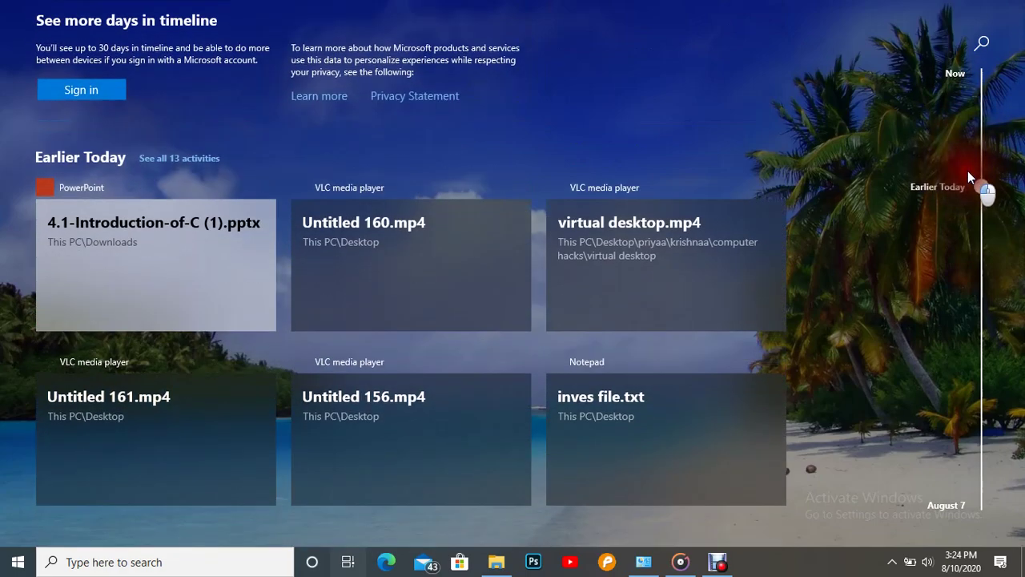
Reopen inves file.txt in Notepad from the Timeline, then close it
{"action": "left_click", "coordinate": [715, 404]}
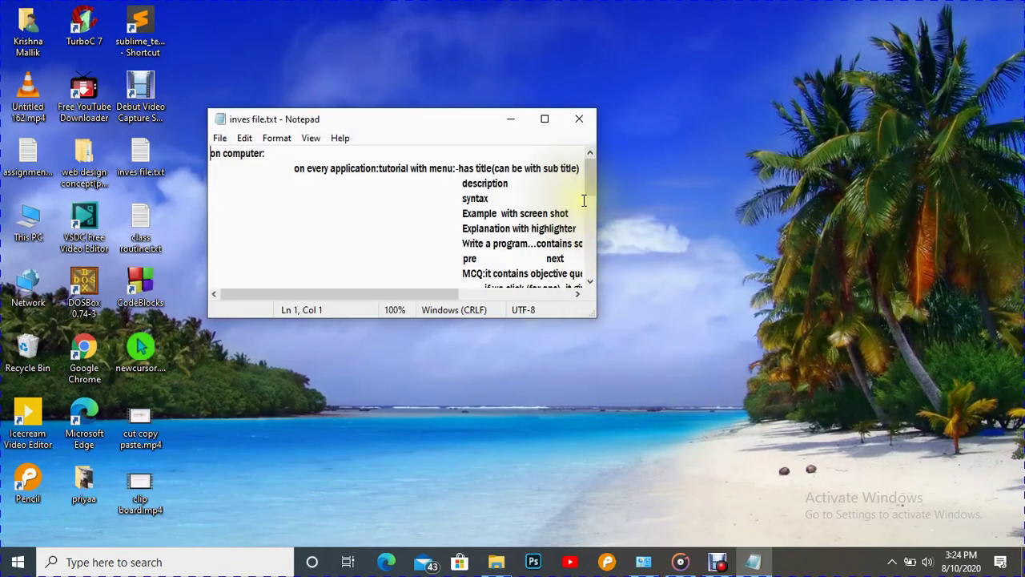
{"action": "left_click", "coordinate": [584, 119]}
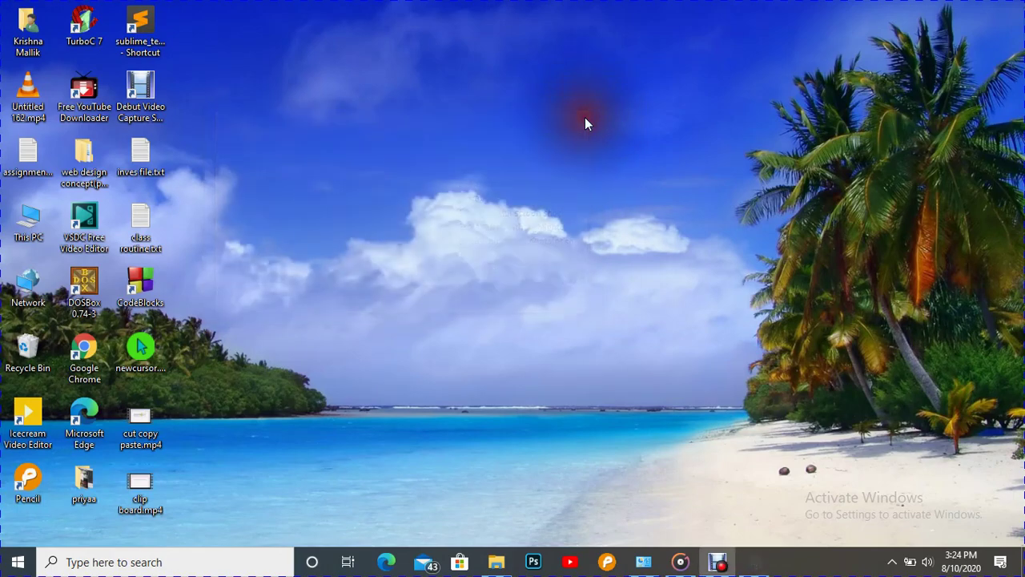
{"action": "left_click", "coordinate": [353, 565]}
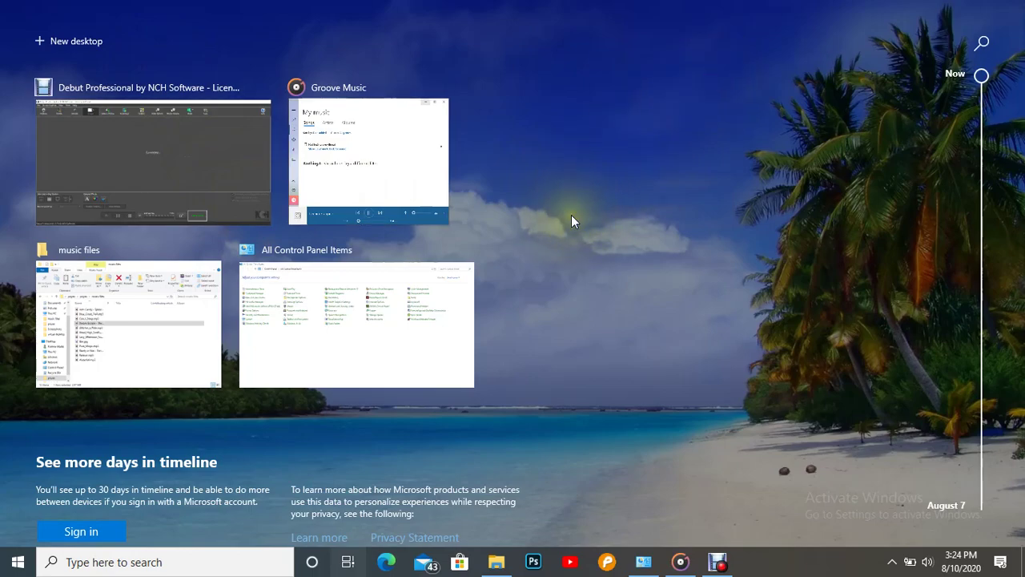
{"action": "left_click", "coordinate": [618, 129]}
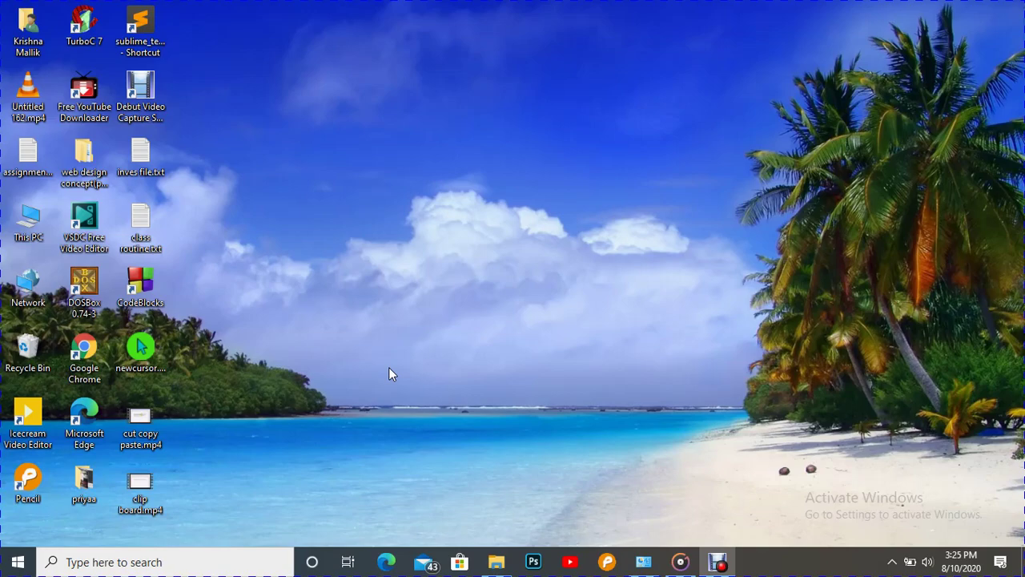
{"action": "key", "text": "super+Tab"}
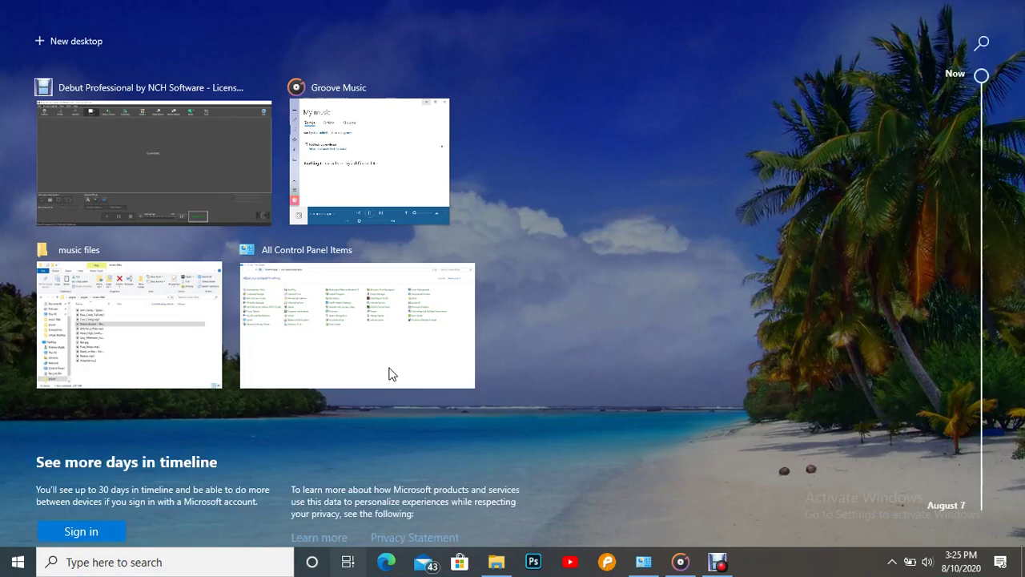
{"action": "key", "text": "Escape"}
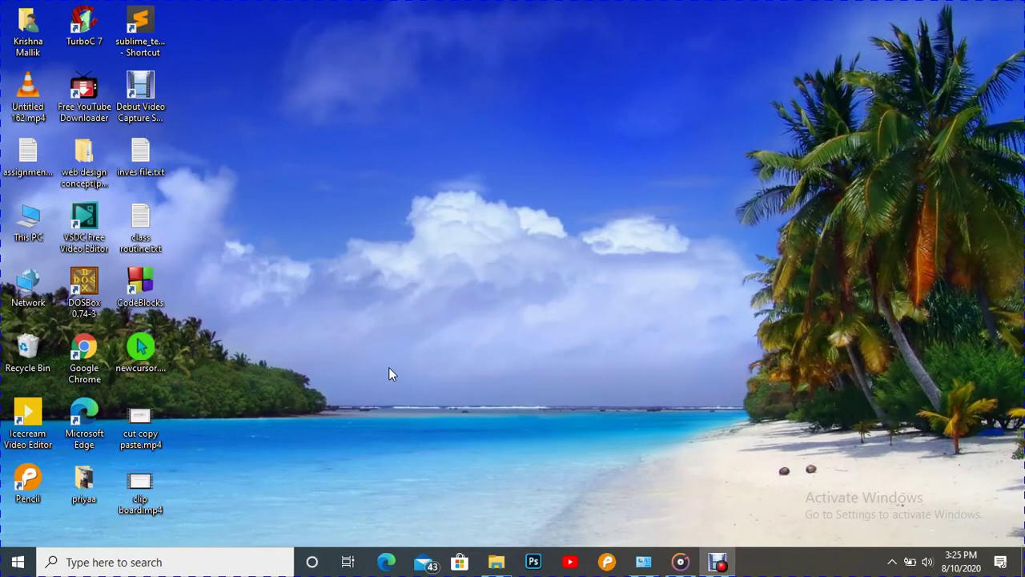